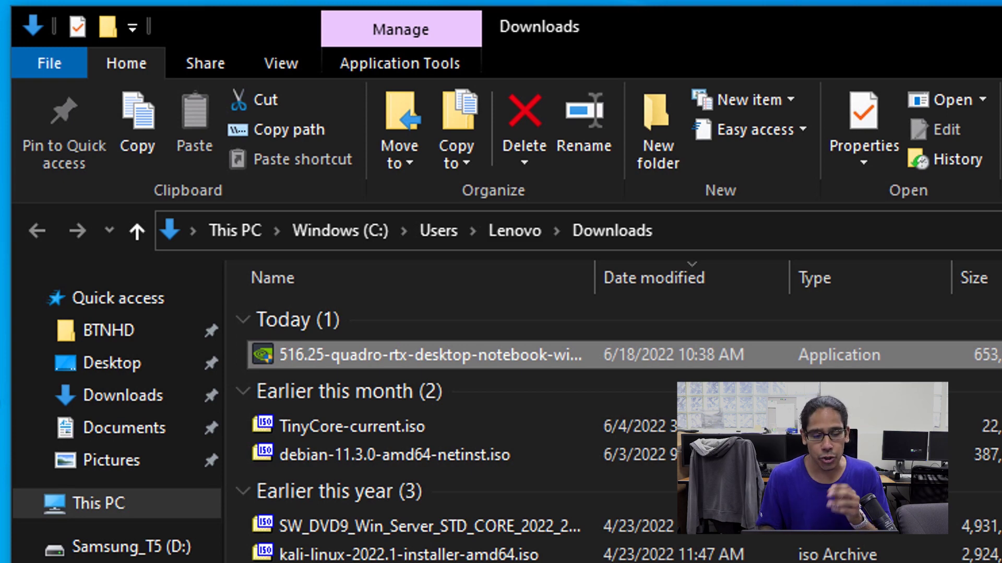
# Step: Extract the 516.25 Quadro installer with 7-Zip into C:\Users\Lenovo\Downloads\
pyautogui.hotkey('shift', 'F10')
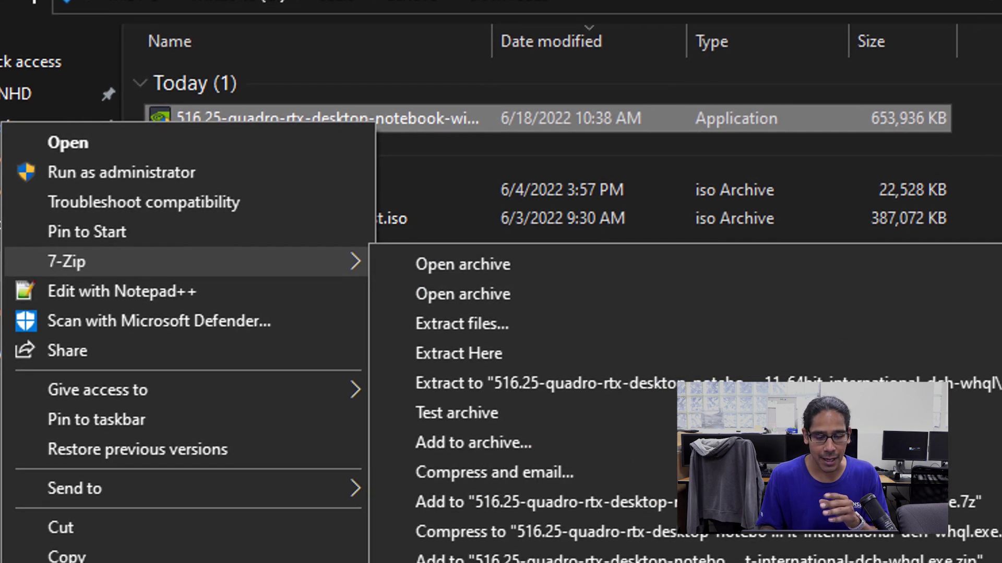
pyautogui.click(461, 323)
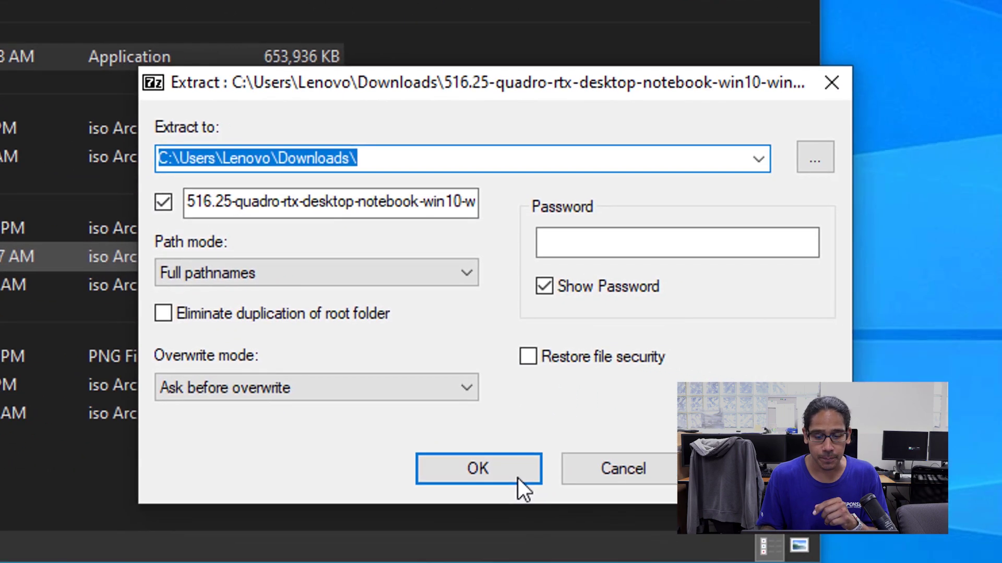
pyautogui.click(518, 478)
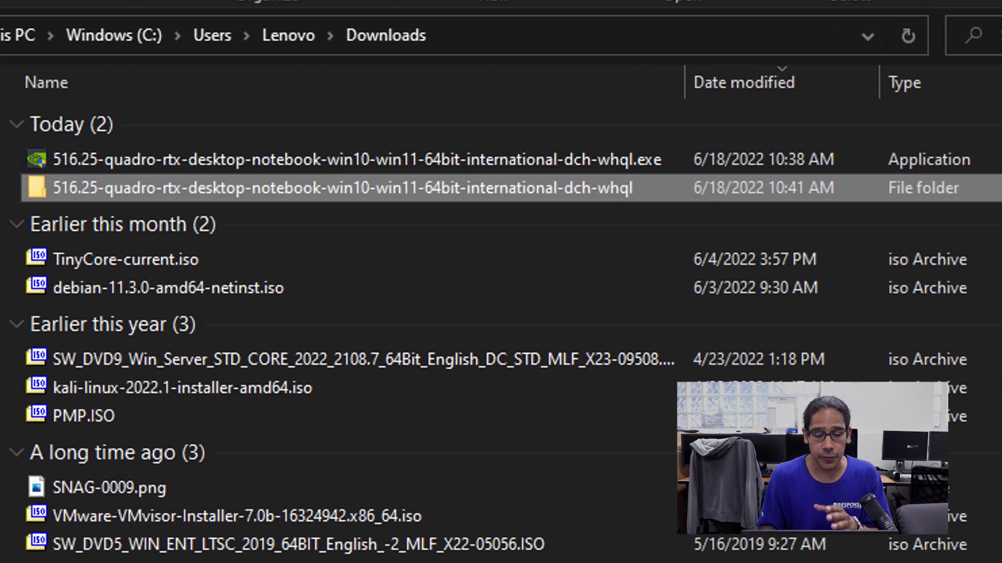
# Step: Open the extracted 516.25 Quadro driver folder to view its files
pyautogui.press('Return')
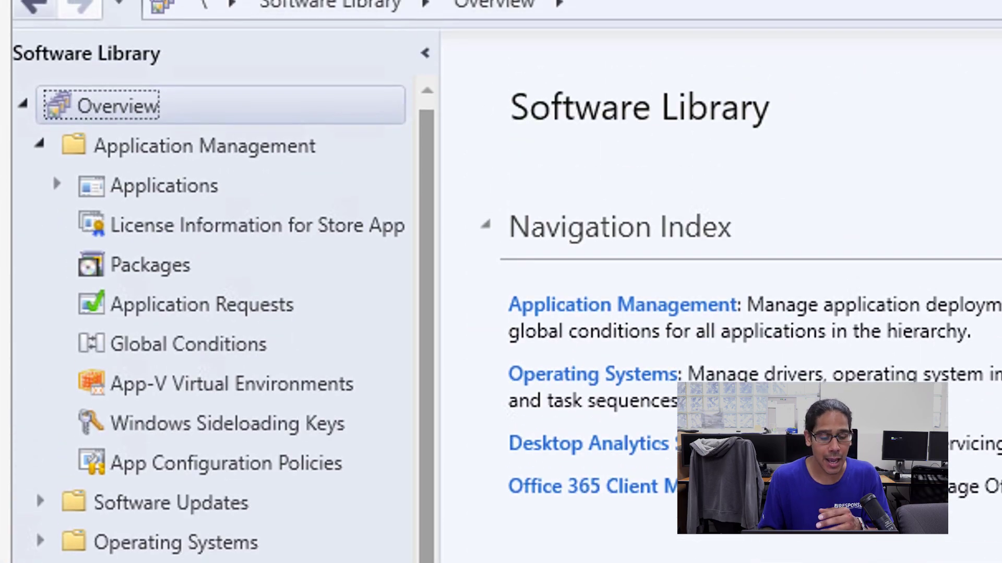
# Step: Create a folder named NVIDIA under Software Library > Applications
pyautogui.click(56, 184)
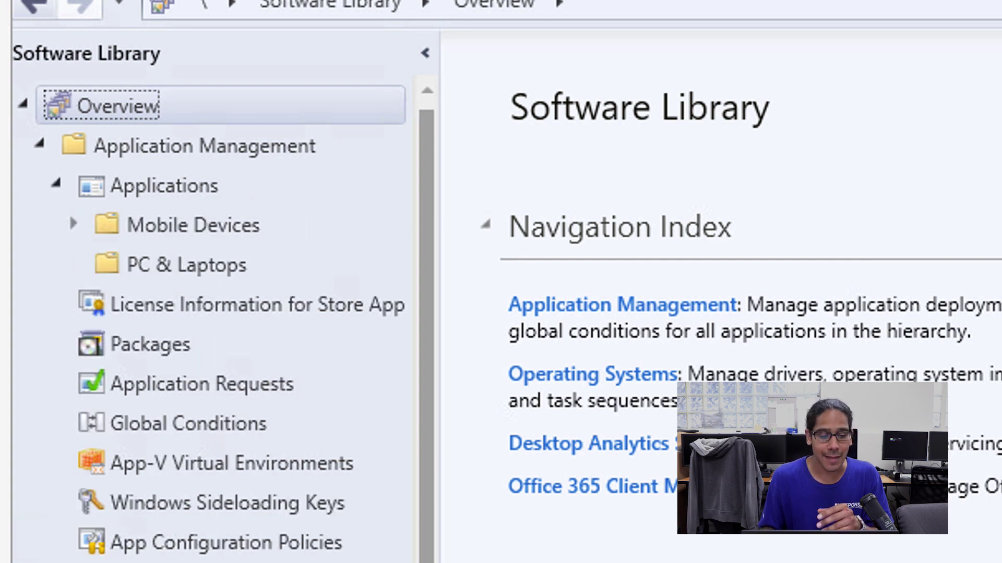
pyautogui.press('Down')
pyautogui.press('Down')
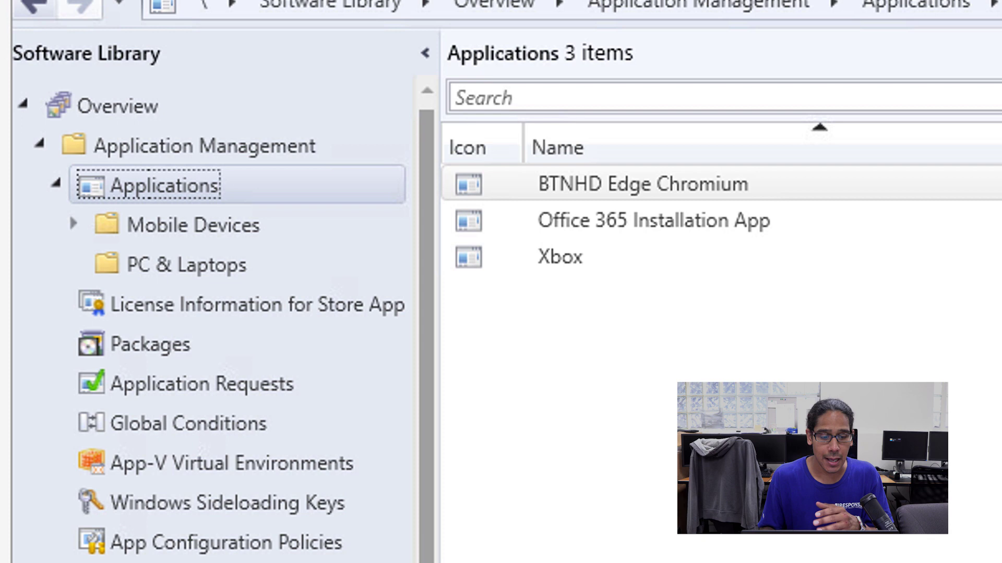
pyautogui.rightClick(150, 183)
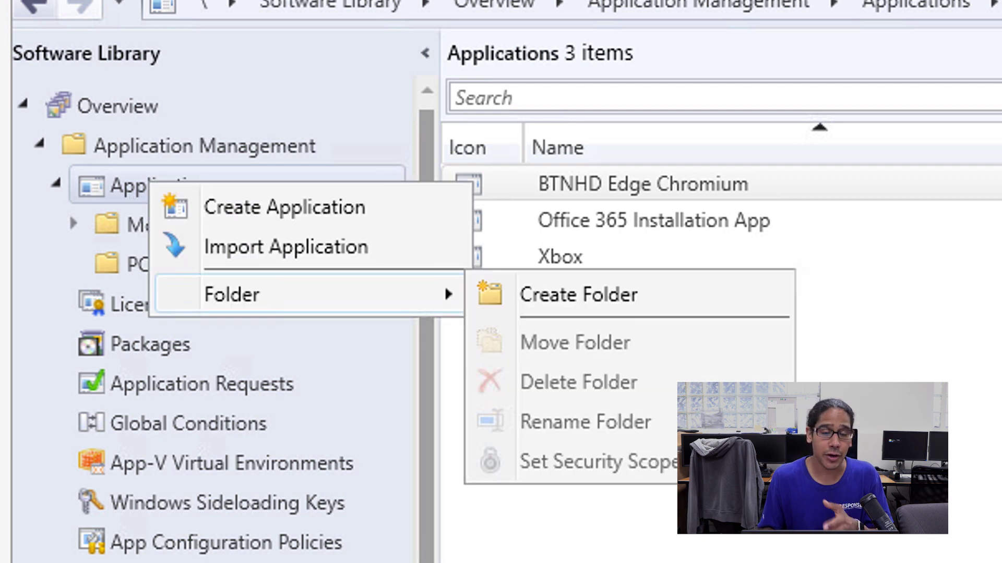
pyautogui.click(578, 294)
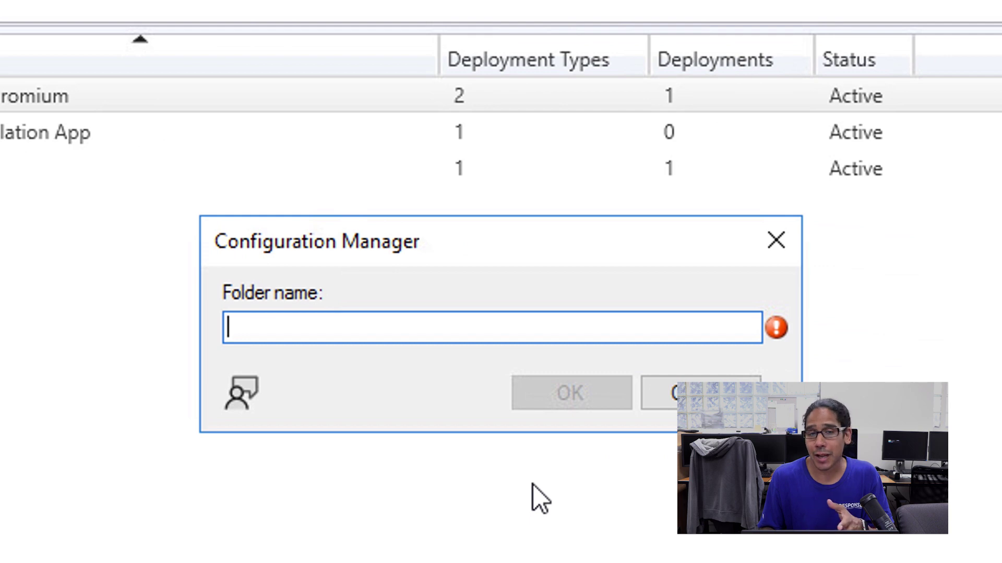
pyautogui.write('NVIDIA')
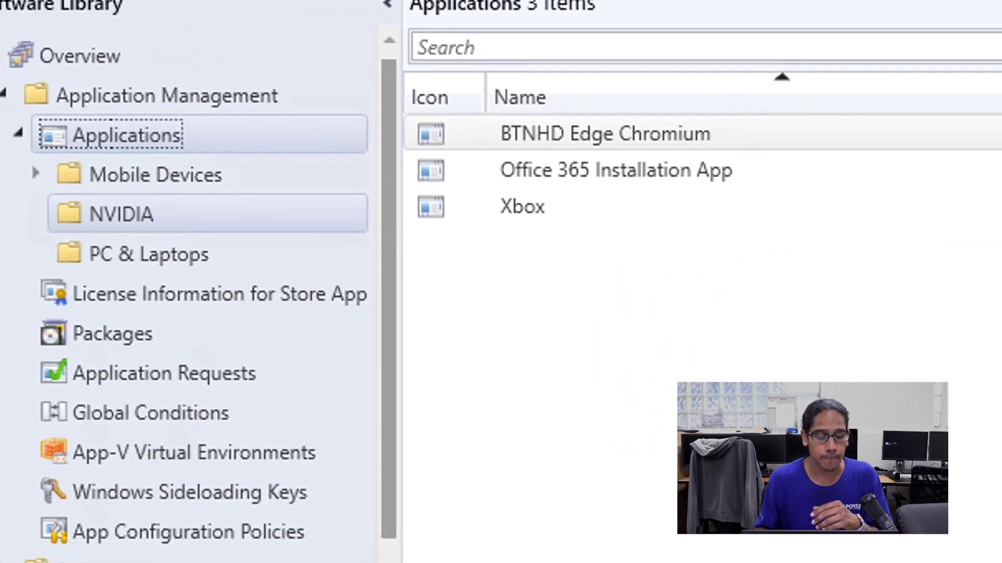
# Step: Start a manually specified new application from the NVIDIA folder
pyautogui.click(121, 214)
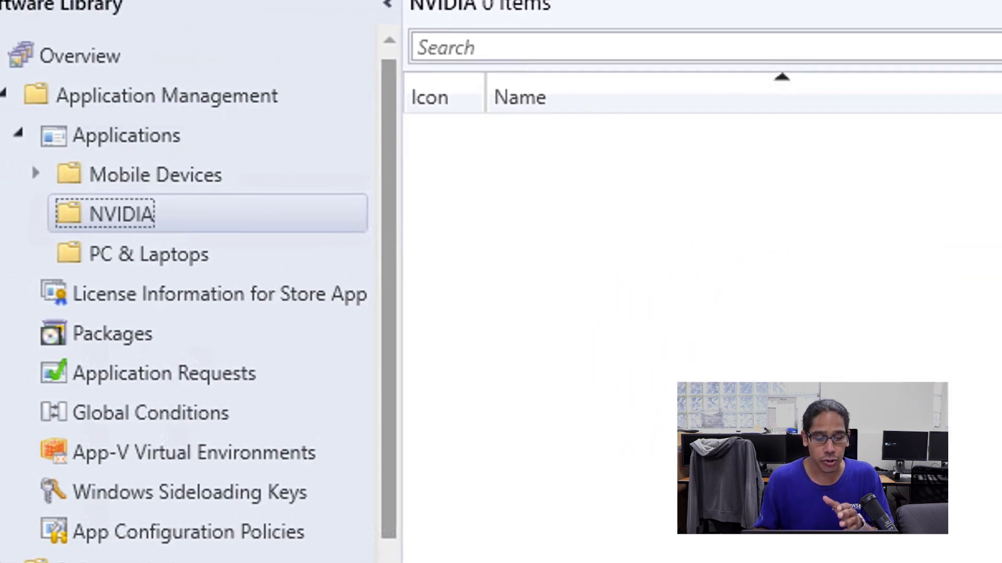
pyautogui.rightClick(132, 211)
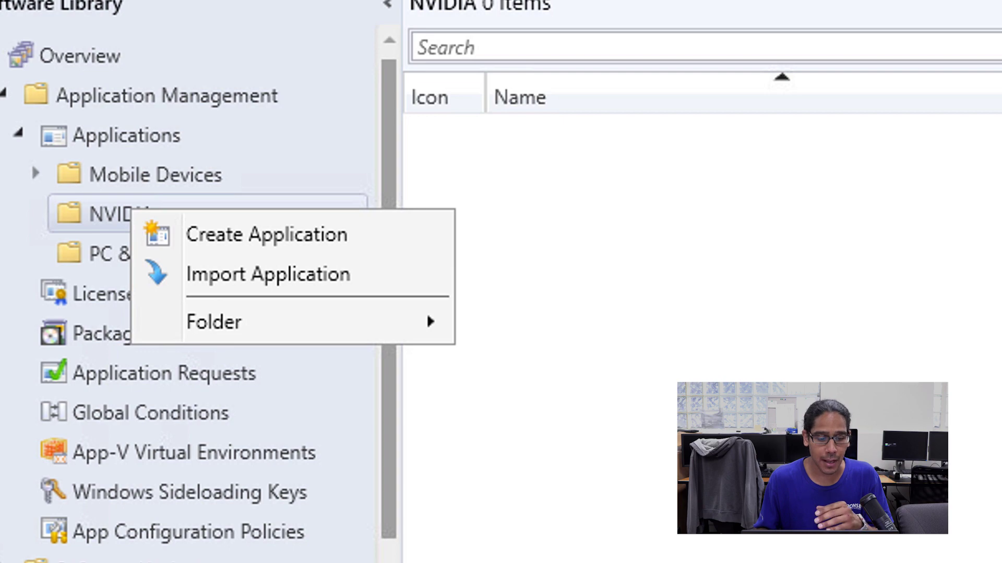
pyautogui.click(266, 234)
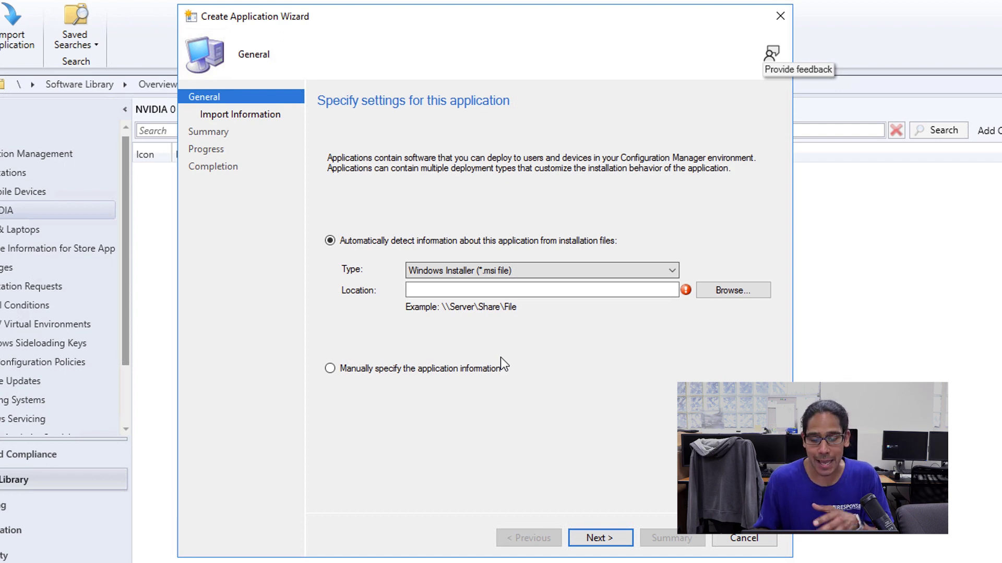
pyautogui.click(502, 364)
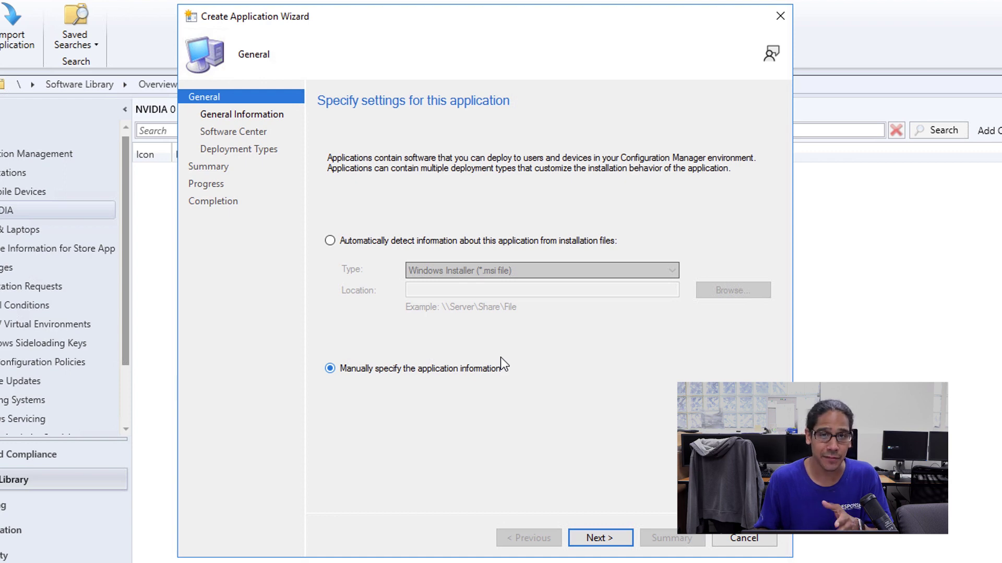
pyautogui.press('Return')
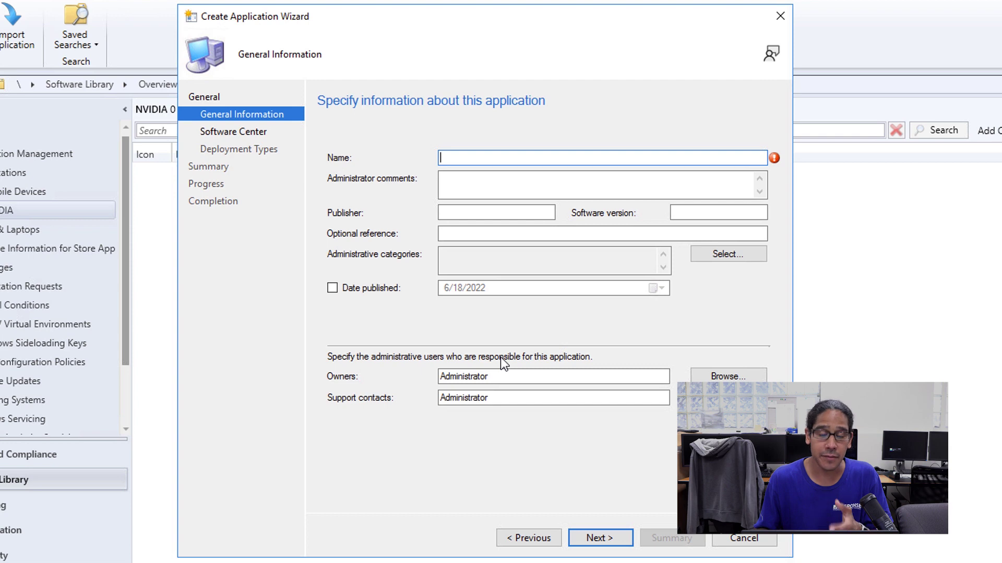
# Step: Enter name Quadro.K1200, publisher NVIDIA and software version 516.25
pyautogui.write('Quadro.K1200')
pyautogui.press('Tab')
pyautogui.press('Tab')
pyautogui.write('NVIDIA')
pyautogui.press('Tab')
pyautogui.write('516.25')
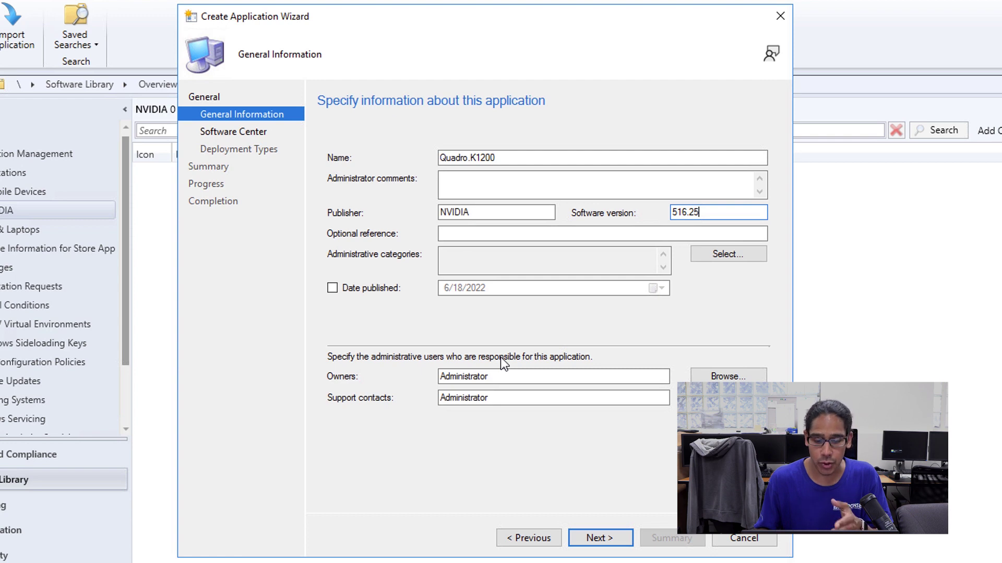
pyautogui.press('Return')
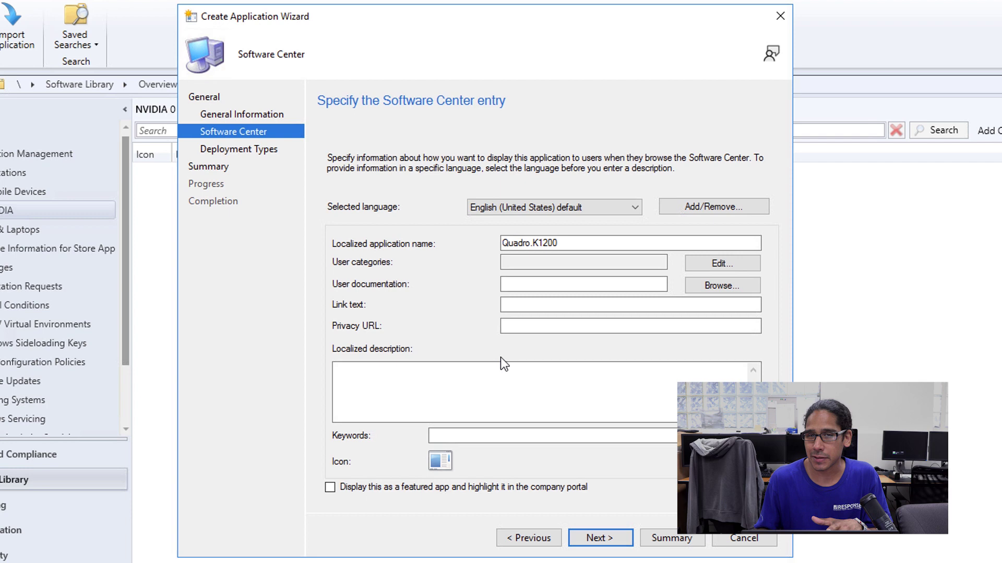
# Step: Add a manually specified deployment type named NVIDIA.Quardo.K1200 in English (US)
pyautogui.press('Return')
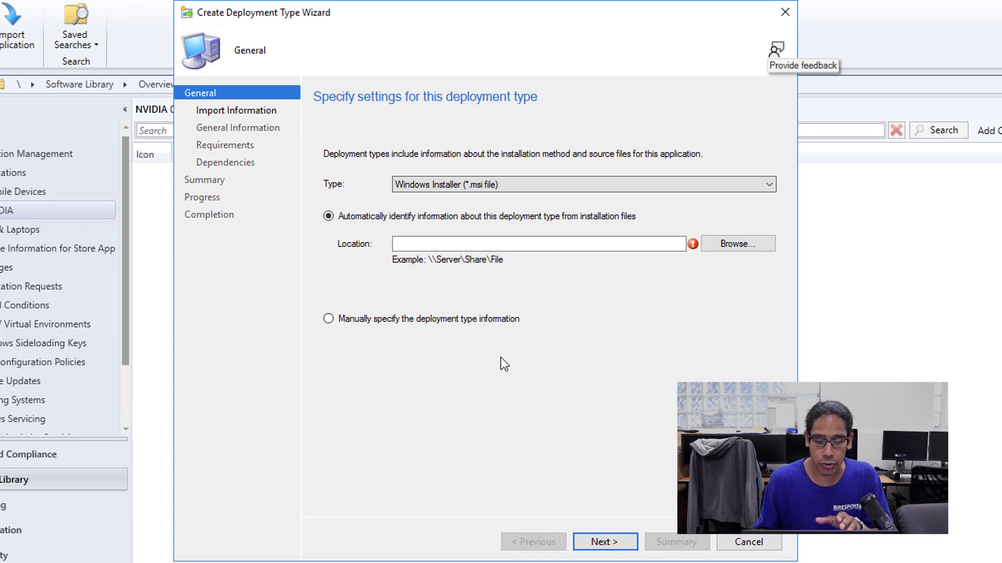
pyautogui.hotkey('alt', 'm')
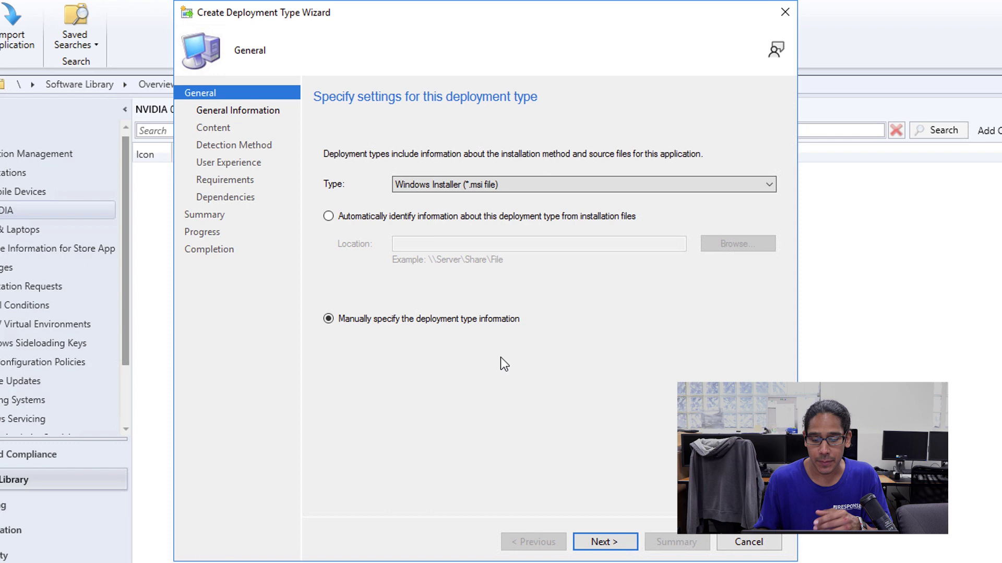
pyautogui.press('Return')
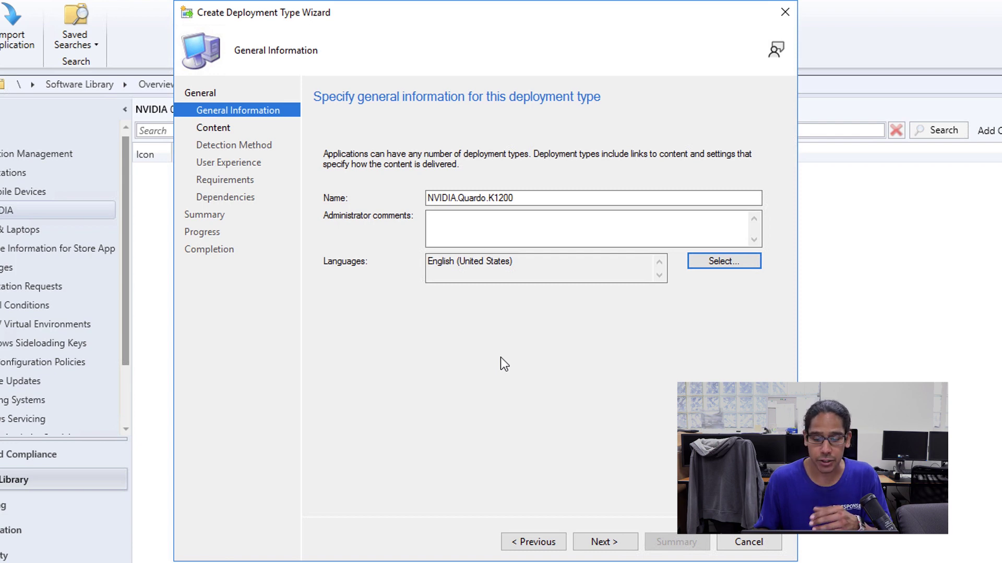
pyautogui.hotkey('alt', 'n')
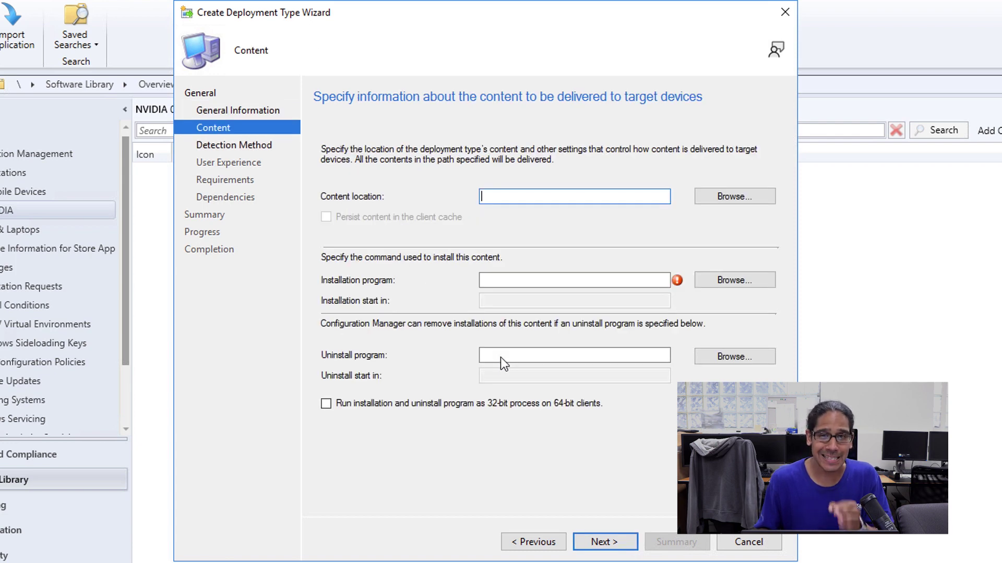
# Step: Set the driver source folder as content location and setup.exe as the passive install command
pyautogui.hotkey('ctrl', 'v')
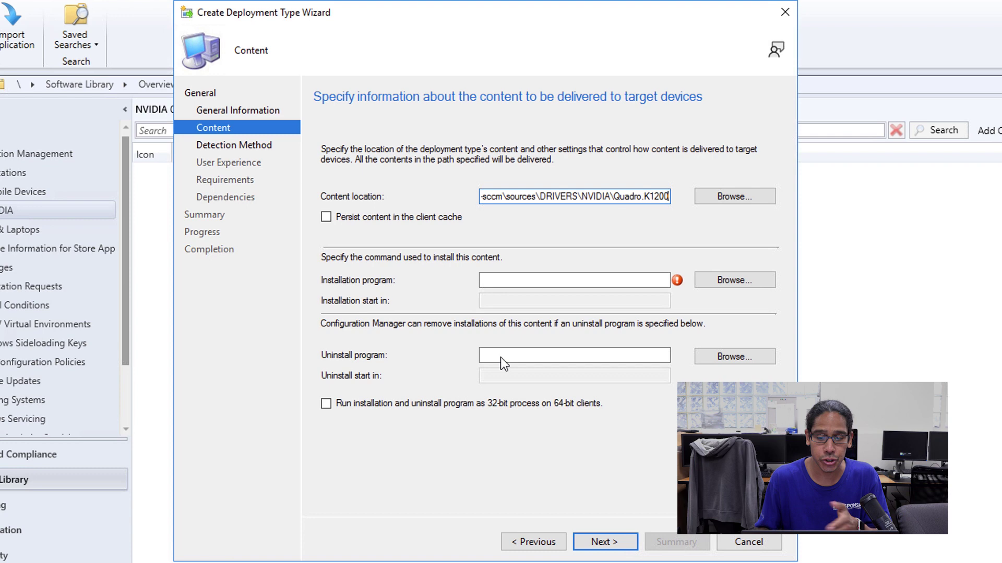
pyautogui.press('Tab')
pyautogui.press('Tab')
pyautogui.press('Tab')
pyautogui.hotkey('ctrl', 'v')
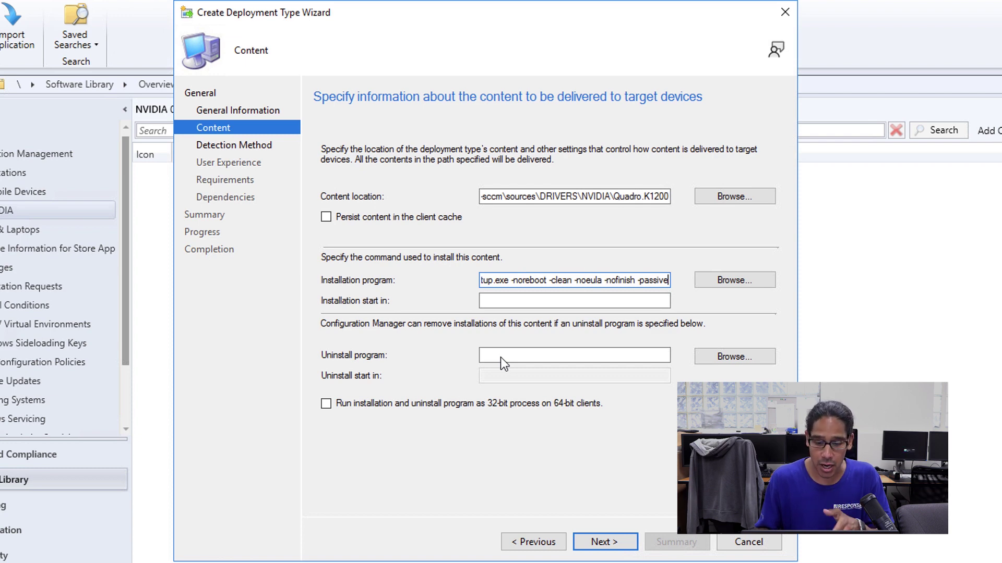
pyautogui.press('Return')
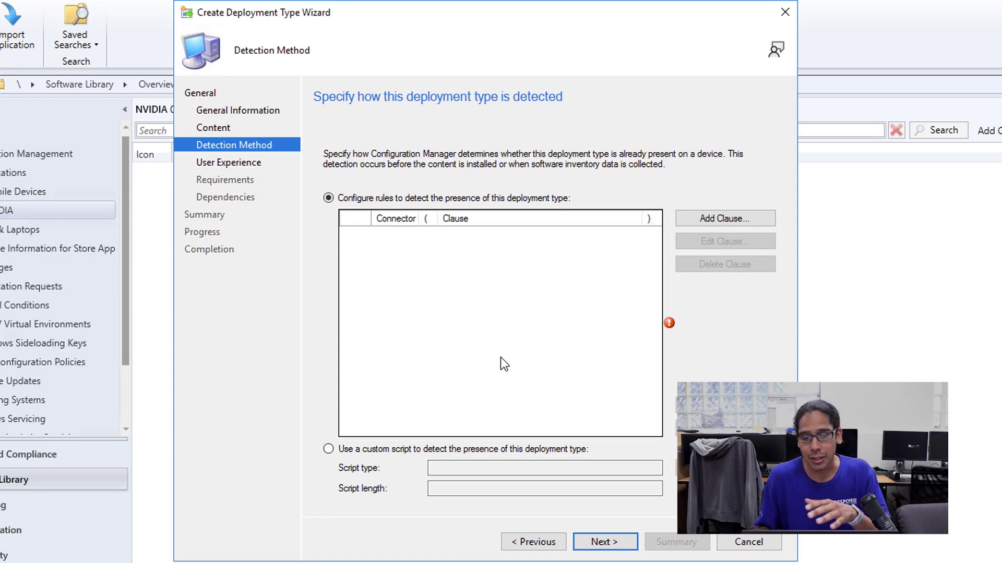
# Step: Add a 32-bit registry clause: Class\{4d36e968…}\0000 DriverVersion greater than or equal to 31.0.15.1625
pyautogui.hotkey('alt', 'a')
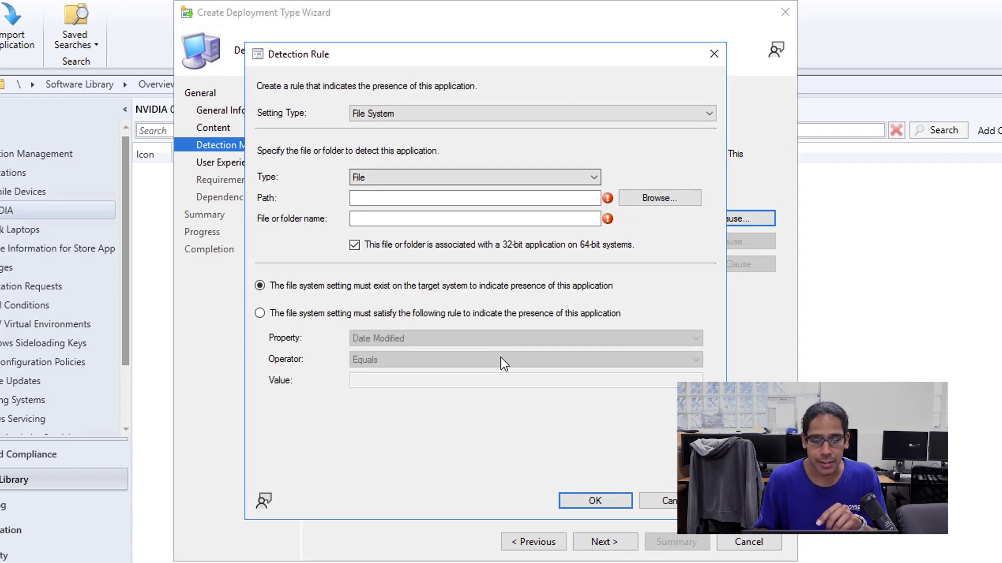
pyautogui.press('Down')
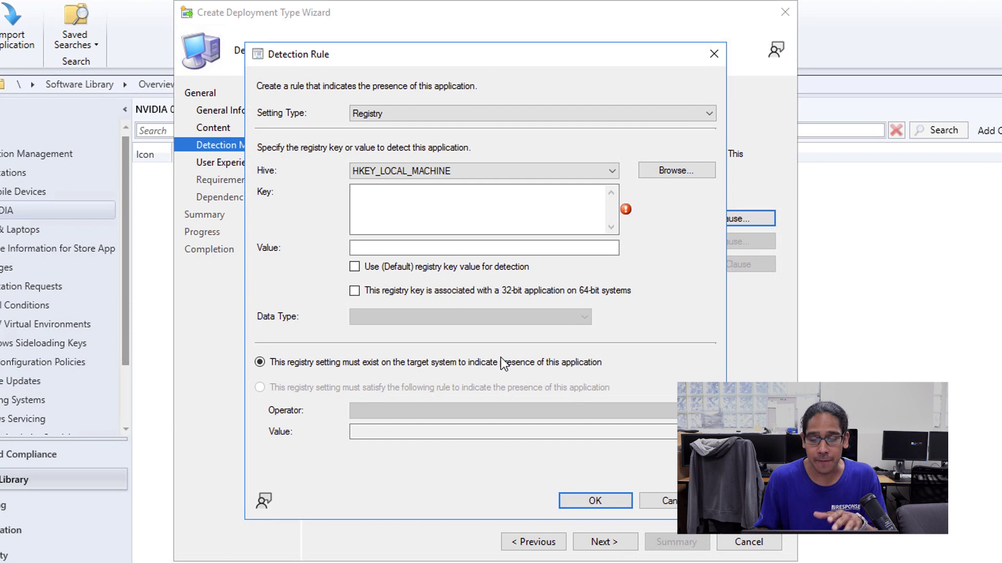
pyautogui.write('SYSTEM\\CurrentControlSet\\Control\\Class\\{4d36e968-e325-11ce-bfc1-08002be10318}\\0000')
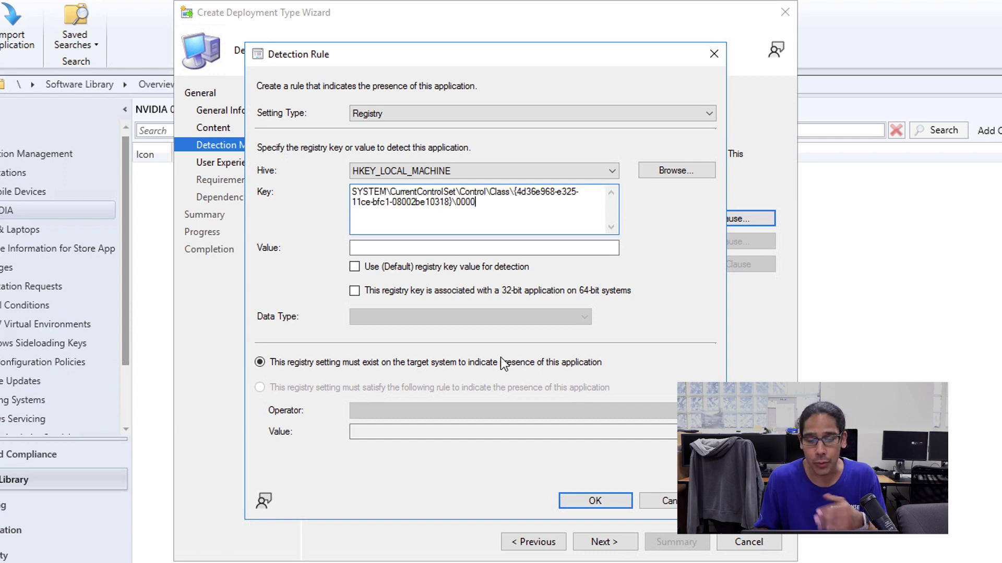
pyautogui.press('Tab')
pyautogui.write('DriverVersion')
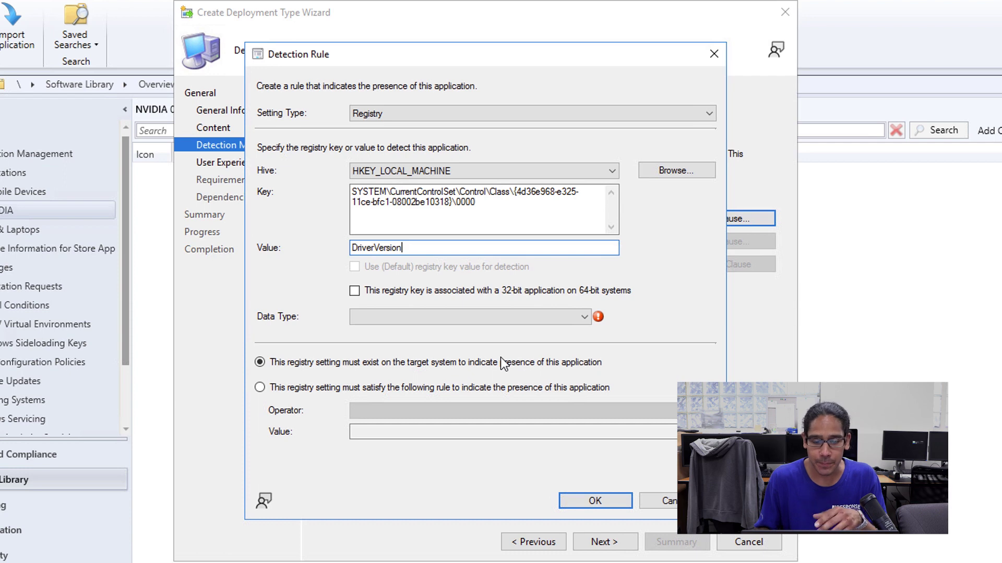
pyautogui.press('Tab')
pyautogui.press('space')
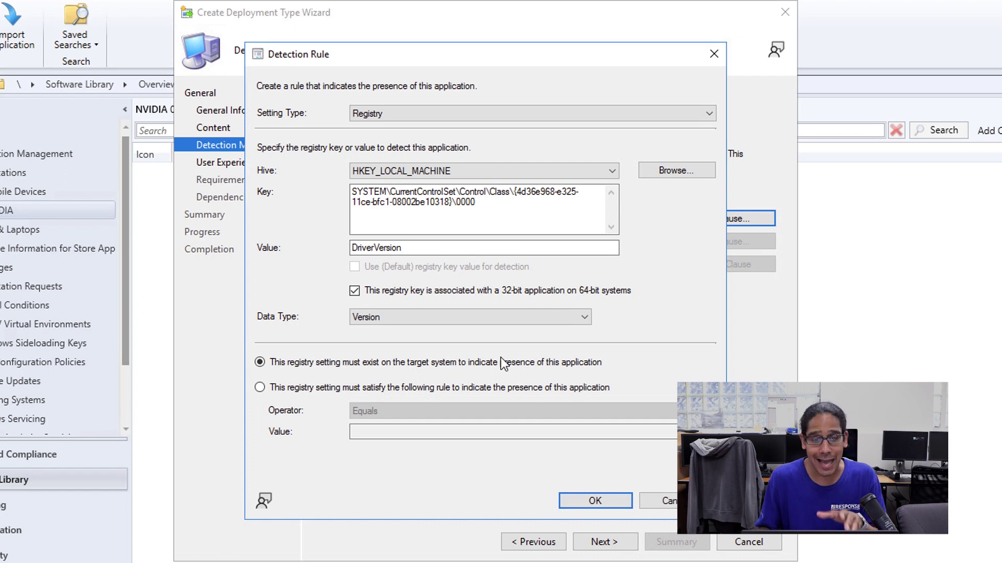
pyautogui.press('Down')
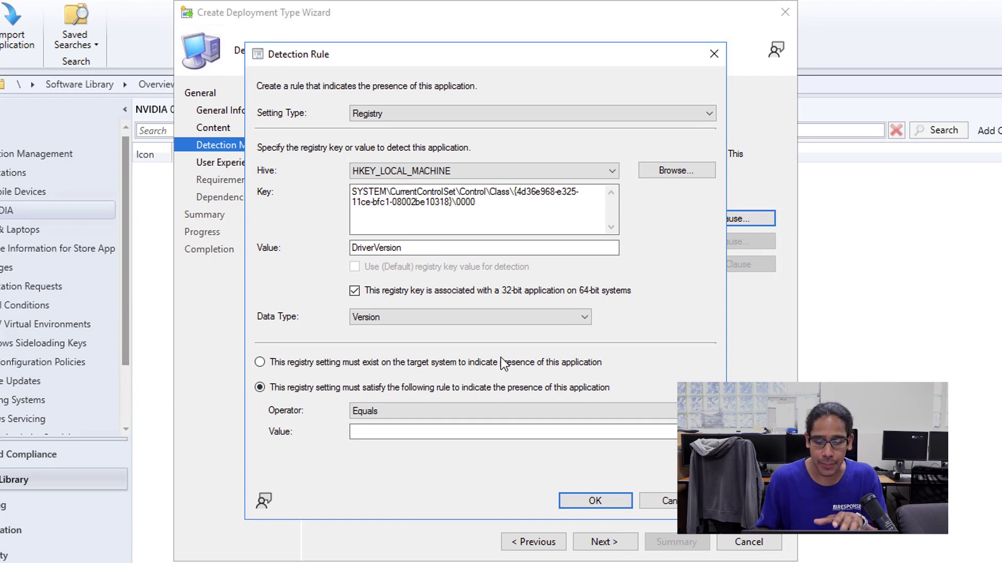
pyautogui.press('Down')
pyautogui.press('Down')
pyautogui.press('Down')
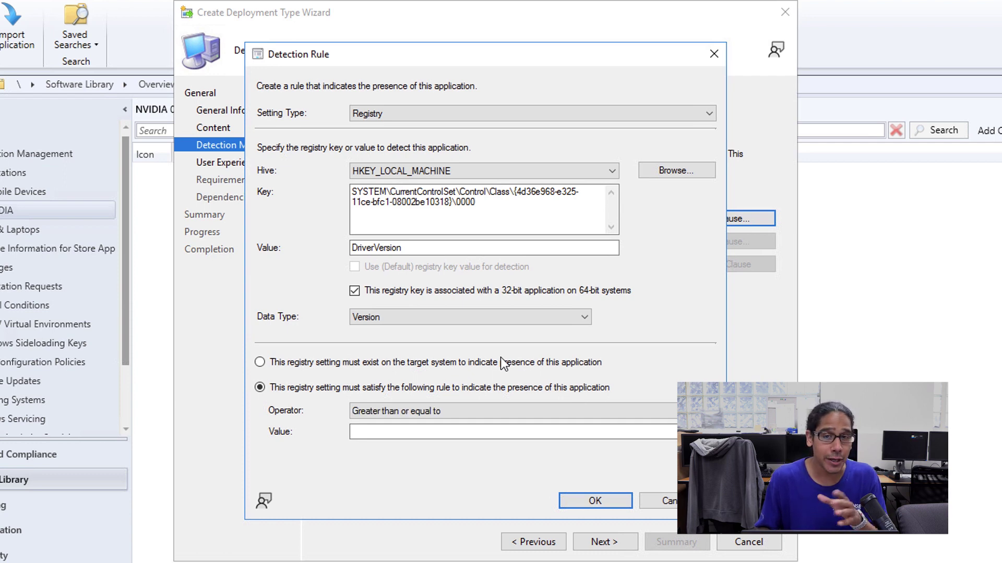
pyautogui.press('Tab')
pyautogui.write('31.0.15.1625')
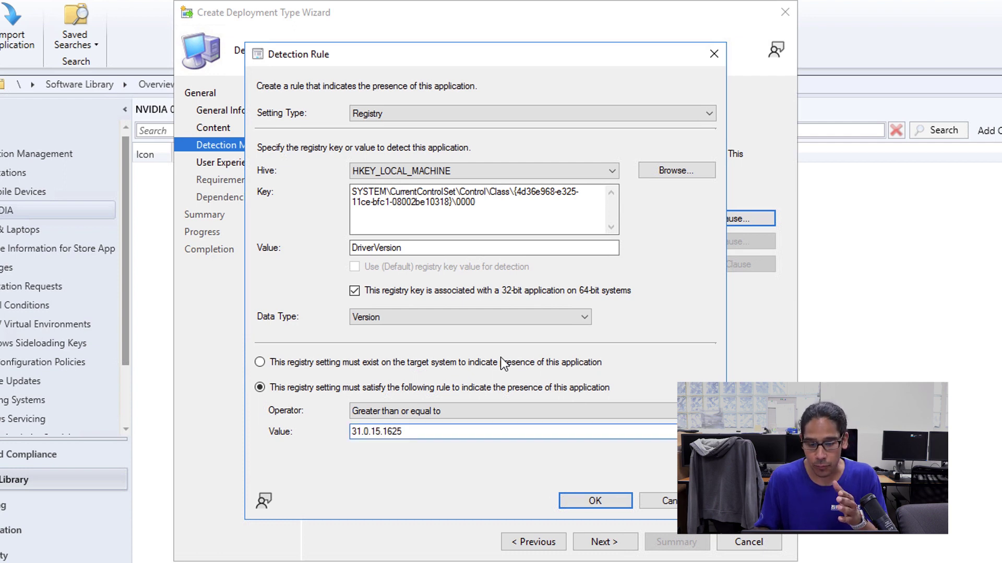
# Step: Install for system with a 60-minute maximum run time, leaving requirements and dependencies empty
pyautogui.press('Return')
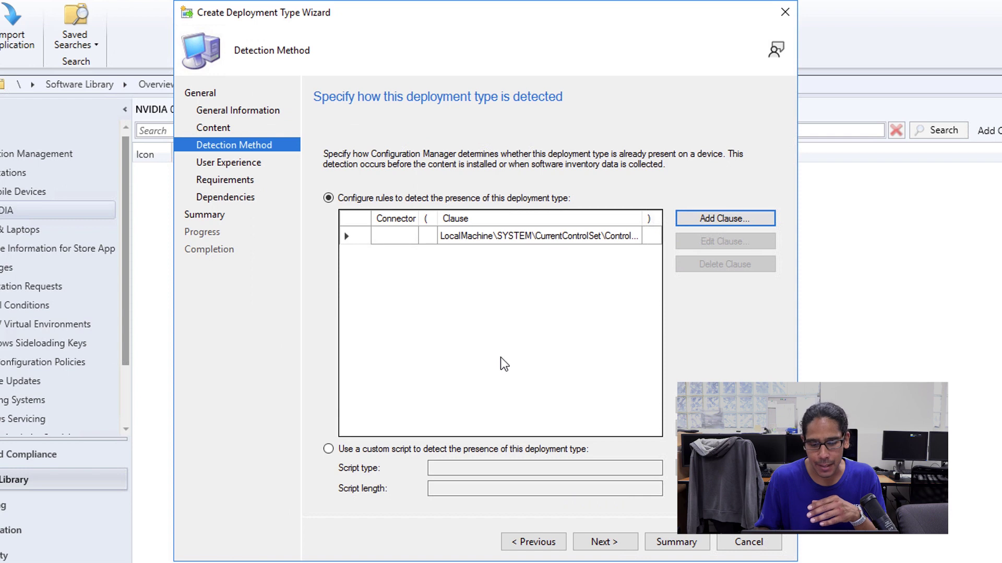
pyautogui.hotkey('alt', 'n')
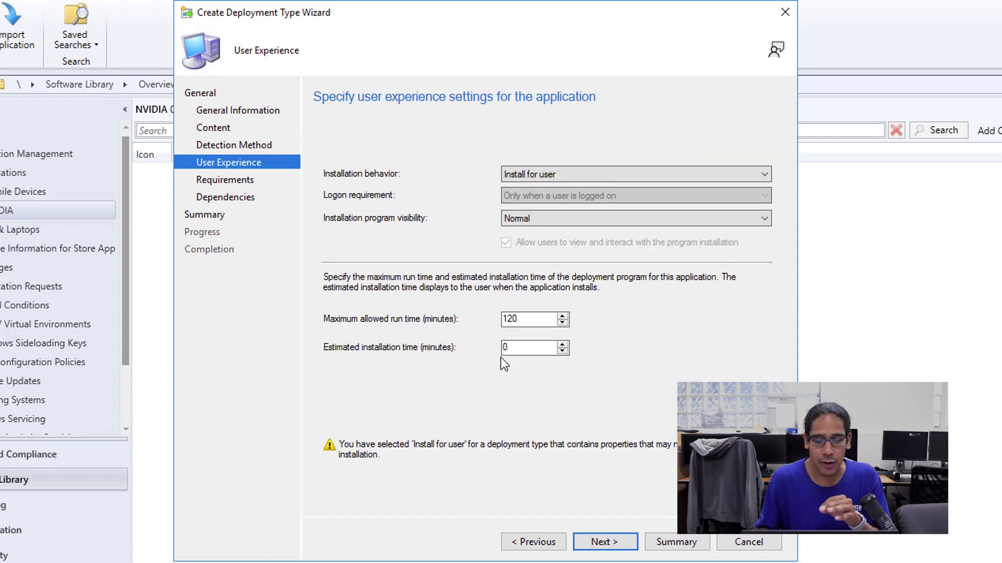
pyautogui.press('Up')
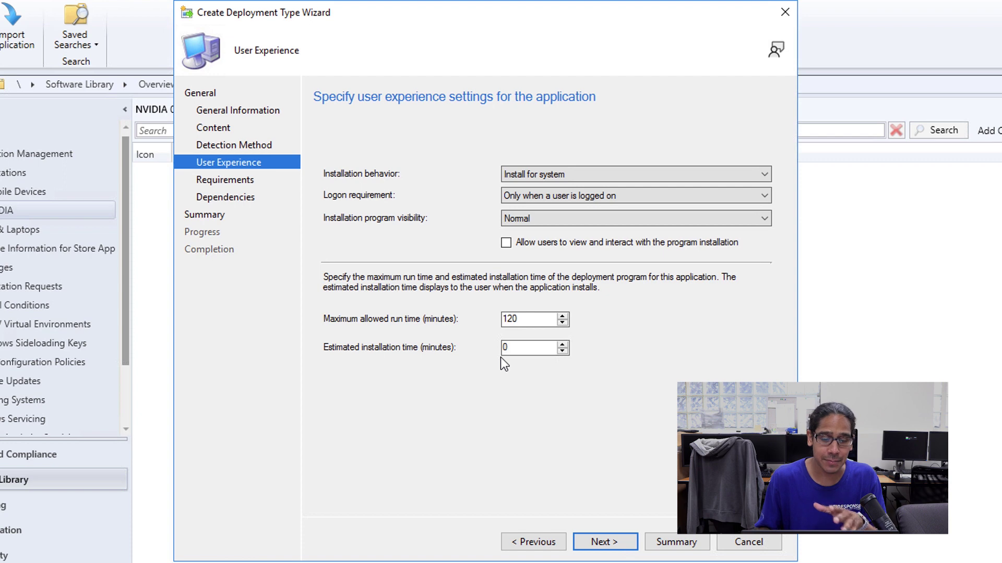
pyautogui.write('60')
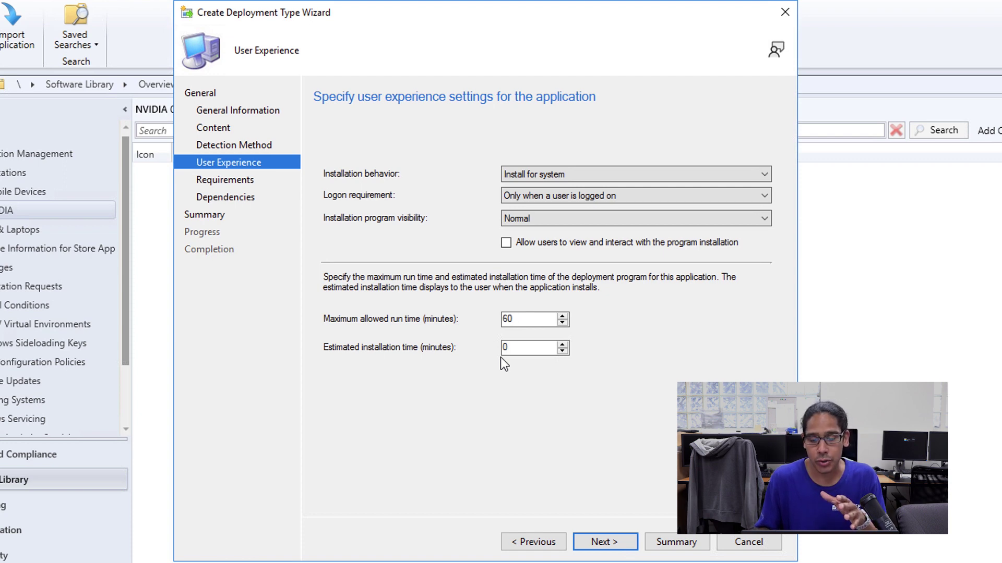
pyautogui.press('Return')
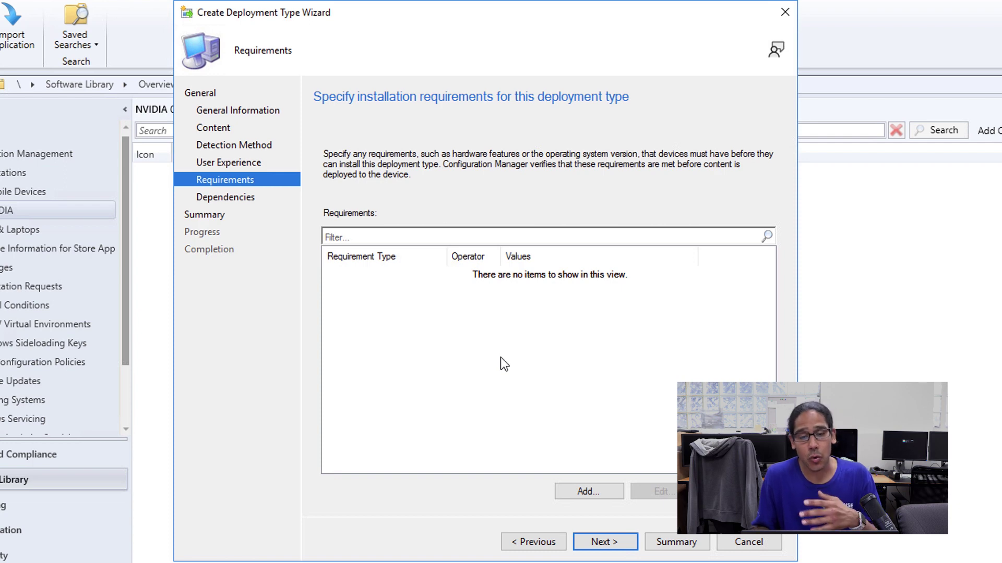
pyautogui.press('Return')
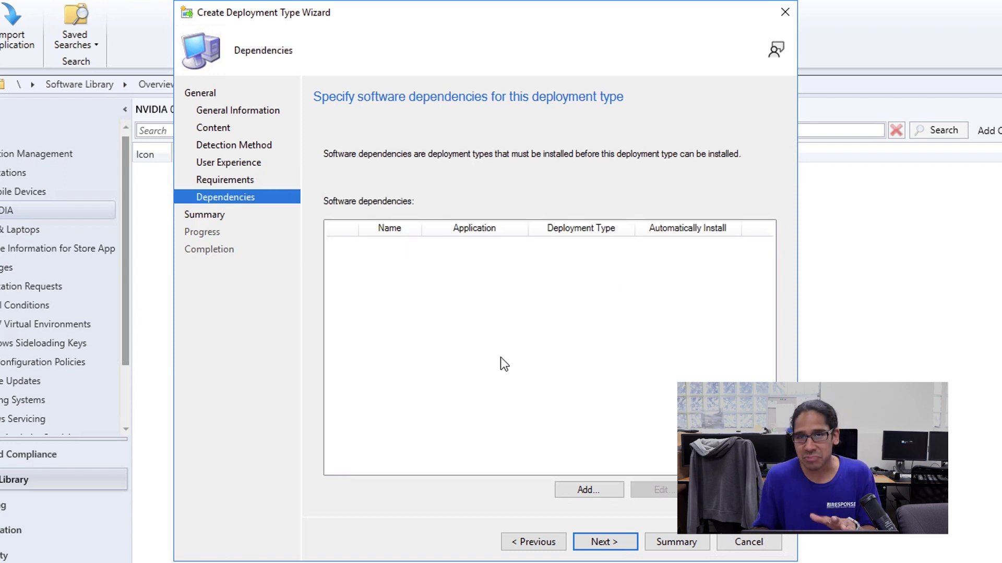
# Step: Complete the NVIDIA.Quardo.K1200 deployment type wizard, then the Quadro.K1200 application wizard
pyautogui.press('Return')
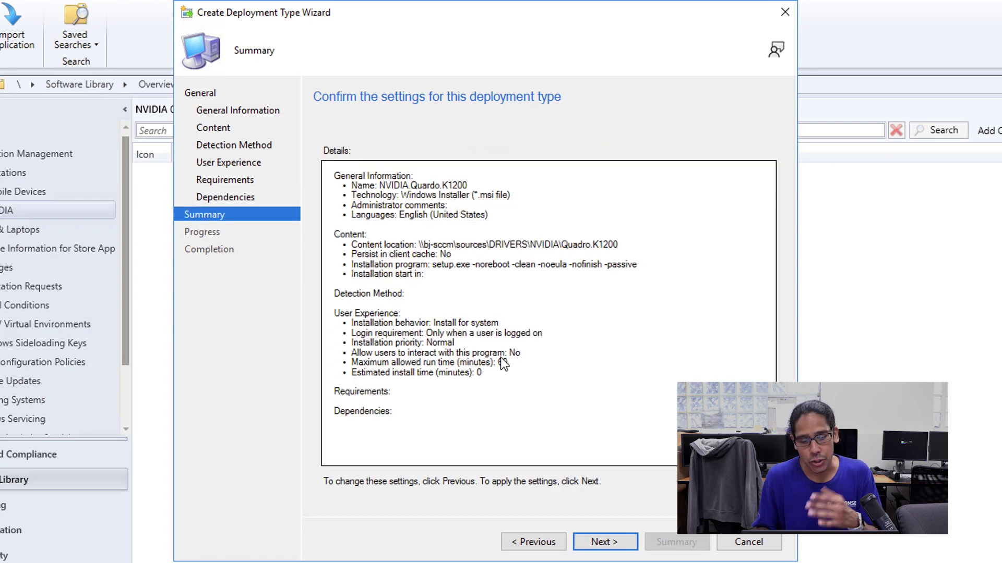
pyautogui.press('Return')
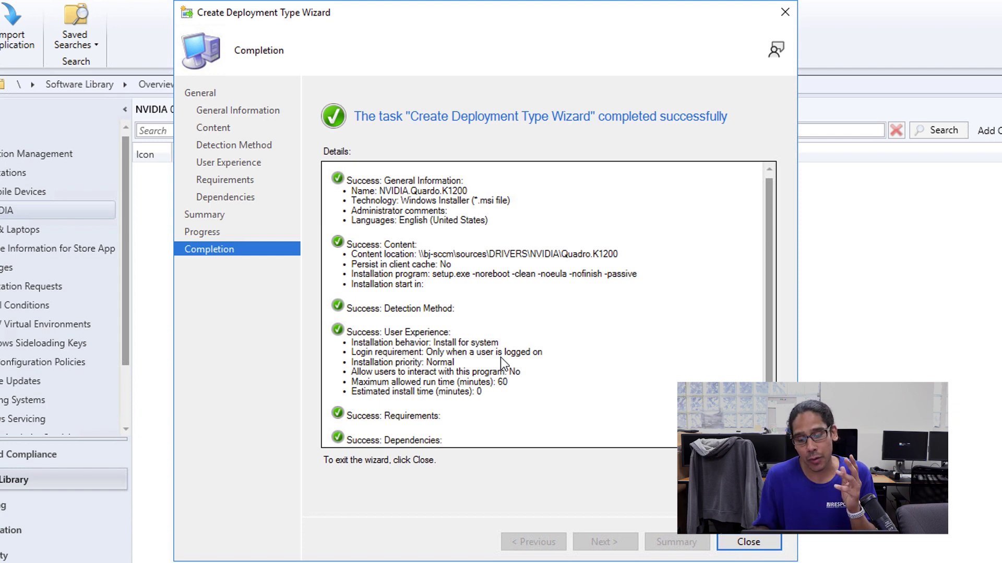
pyautogui.press('Return')
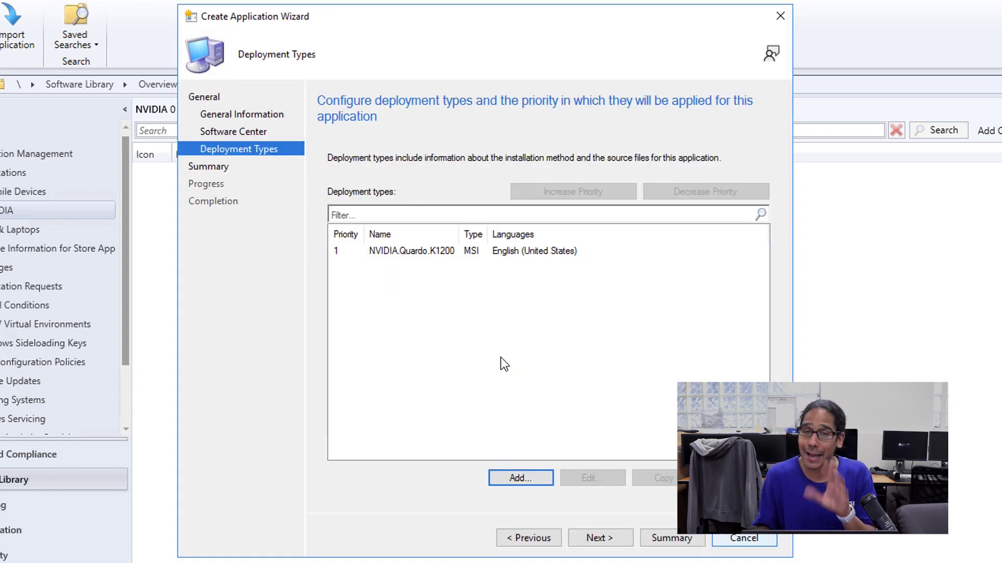
pyautogui.hotkey('alt', 'n')
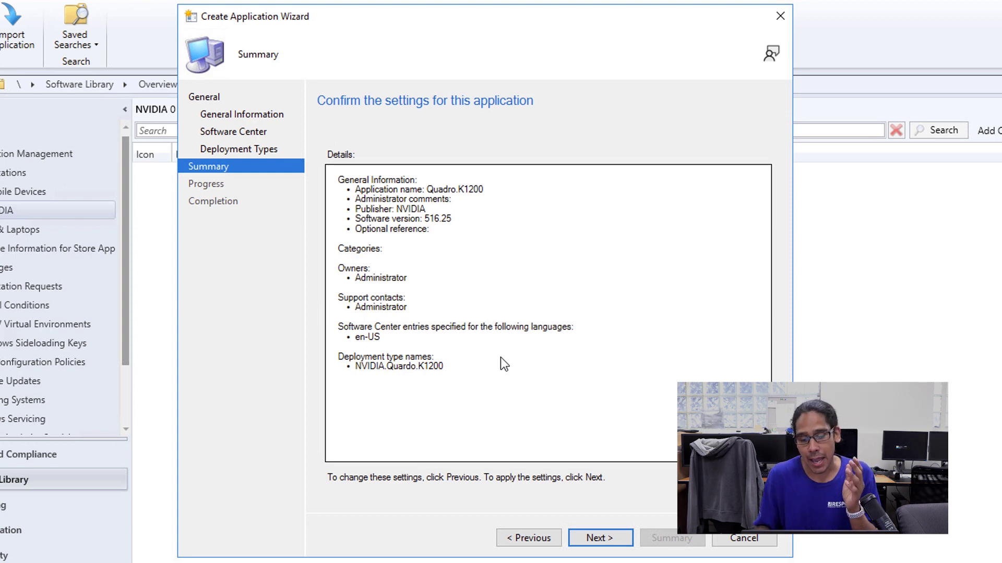
pyautogui.press('Return')
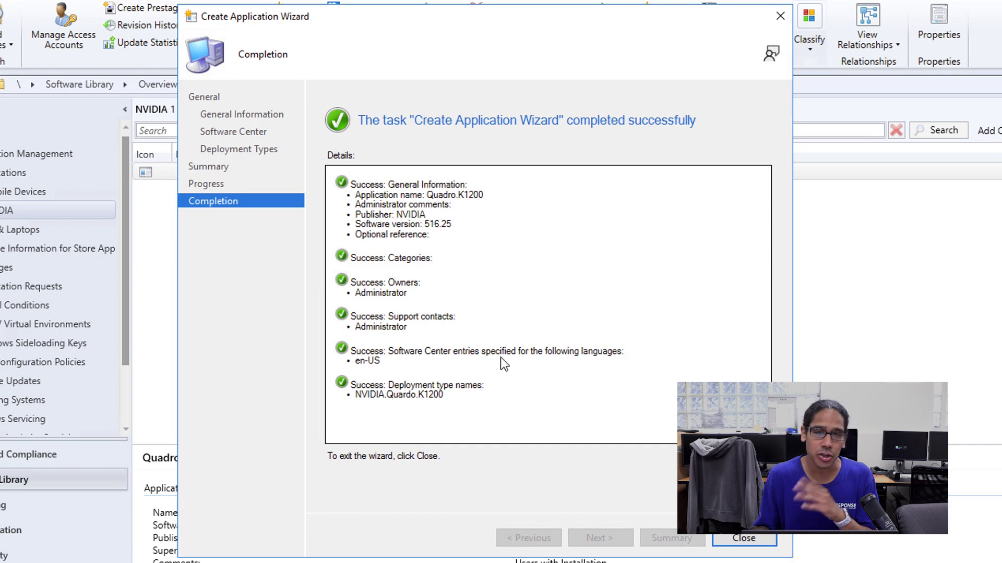
pyautogui.press('Return')
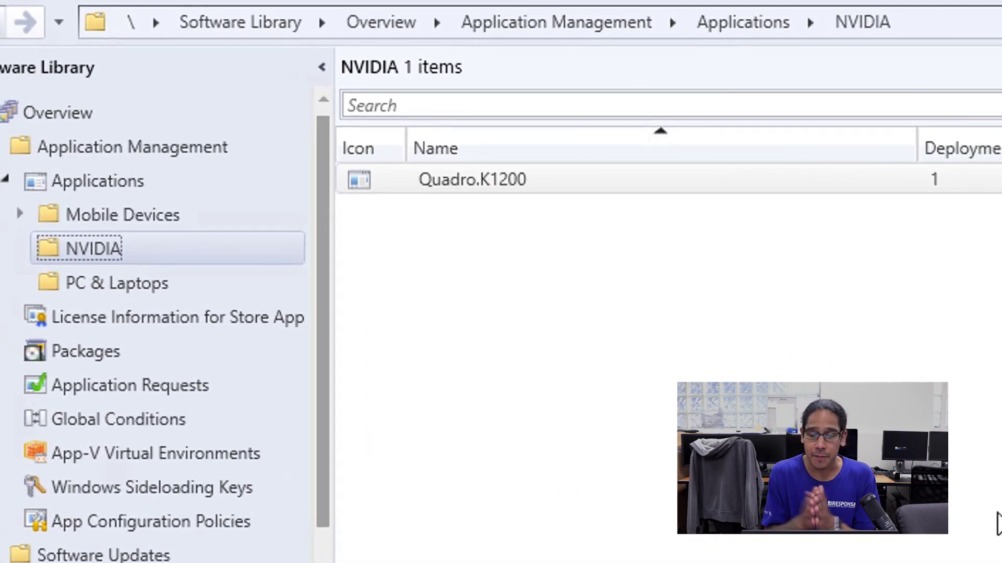